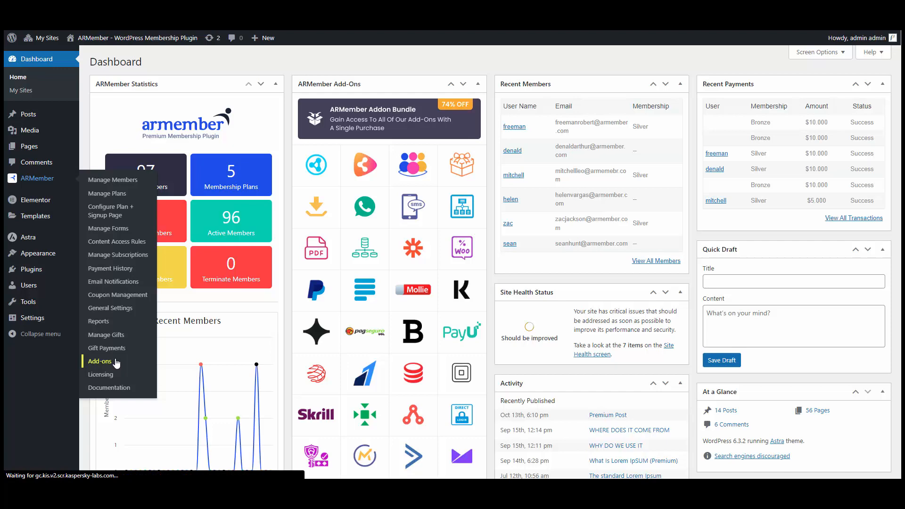
# - Activate the Invoice and Tax add-on from the ARMember add-ons page and open its configuration
pyautogui.scroll(-3, 359, 186)
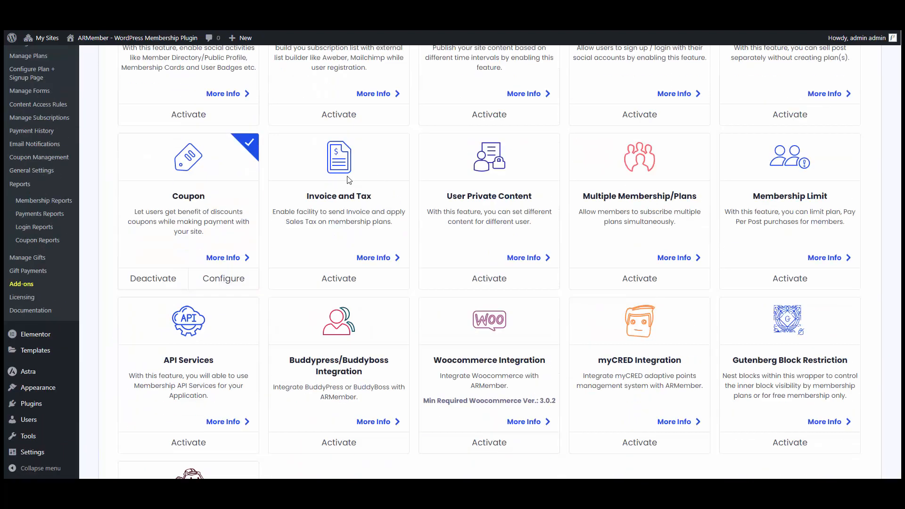
pyautogui.click(302, 282)
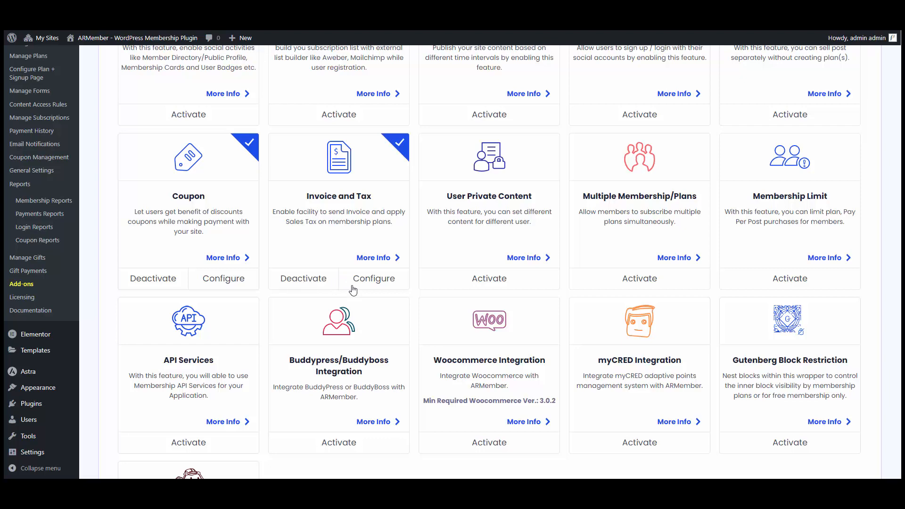
pyautogui.click(386, 286)
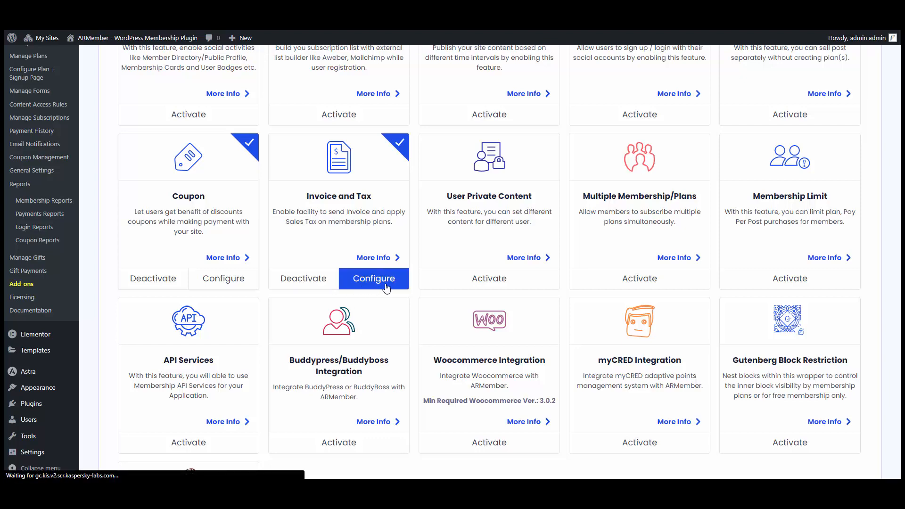
# - Enable the invoice prefix/suffix with prefix "arm" and a minimum of 10 invoice digits, and save the general settings
pyautogui.scroll(-14, 387, 268)
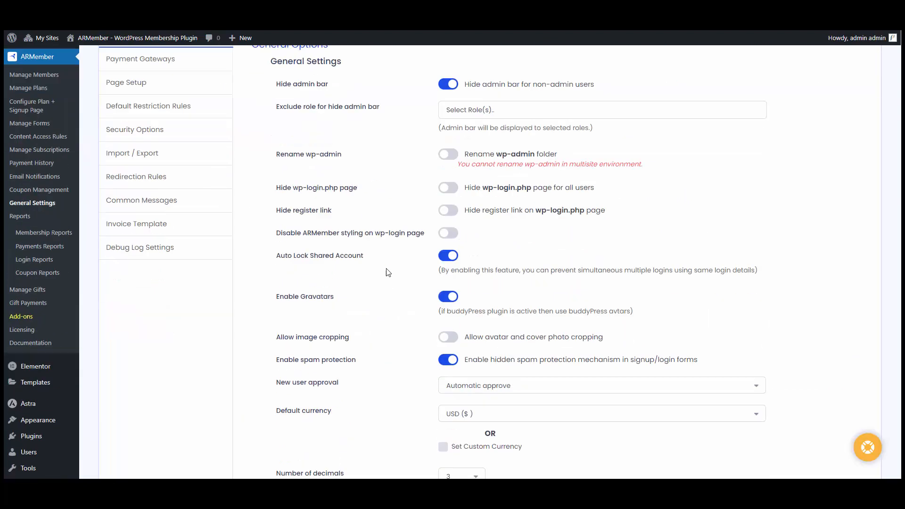
pyautogui.scroll(-2, 397, 256)
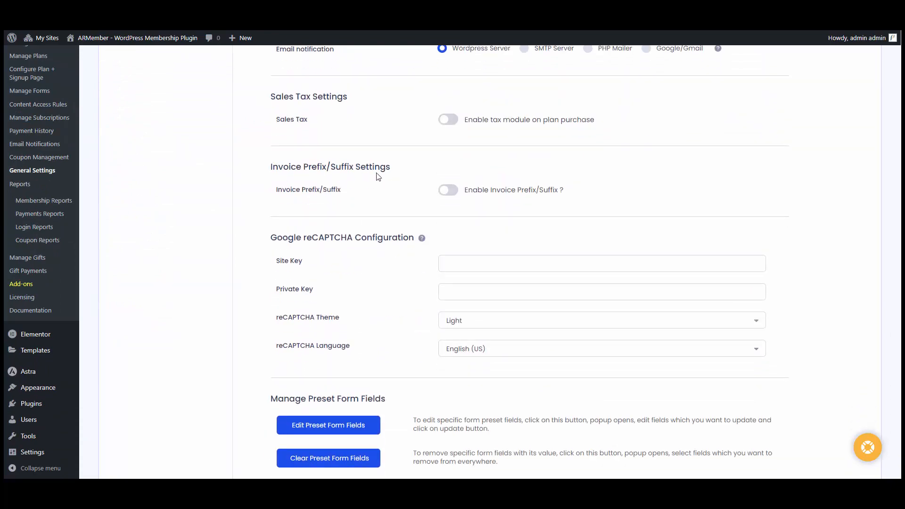
pyautogui.click(447, 191)
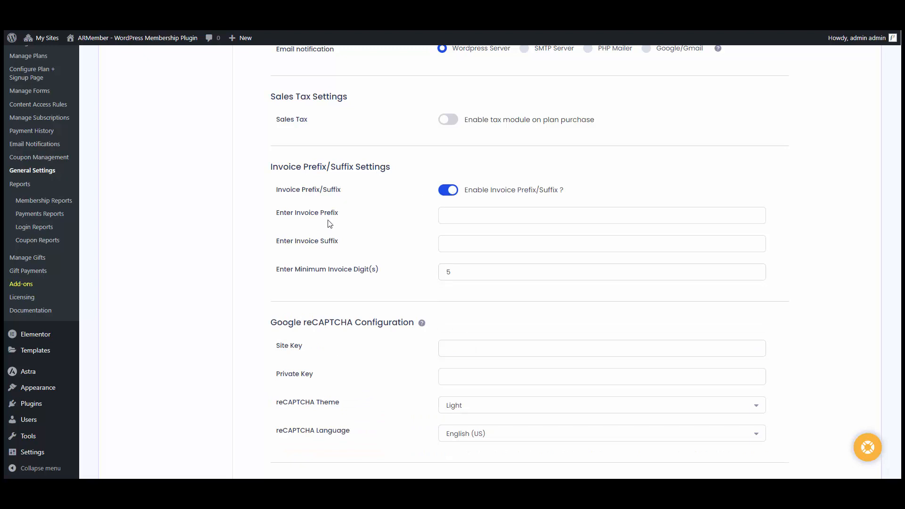
pyautogui.click(479, 219)
pyautogui.write('arm')
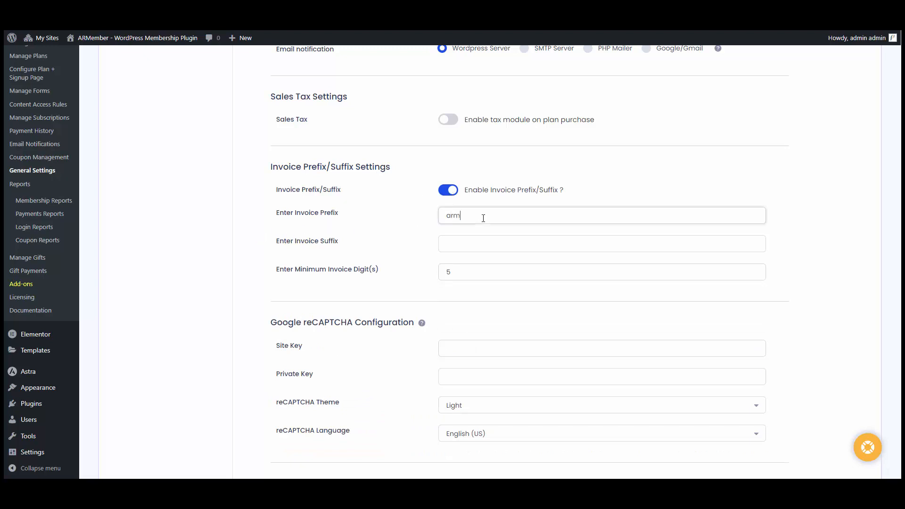
pyautogui.click(458, 267)
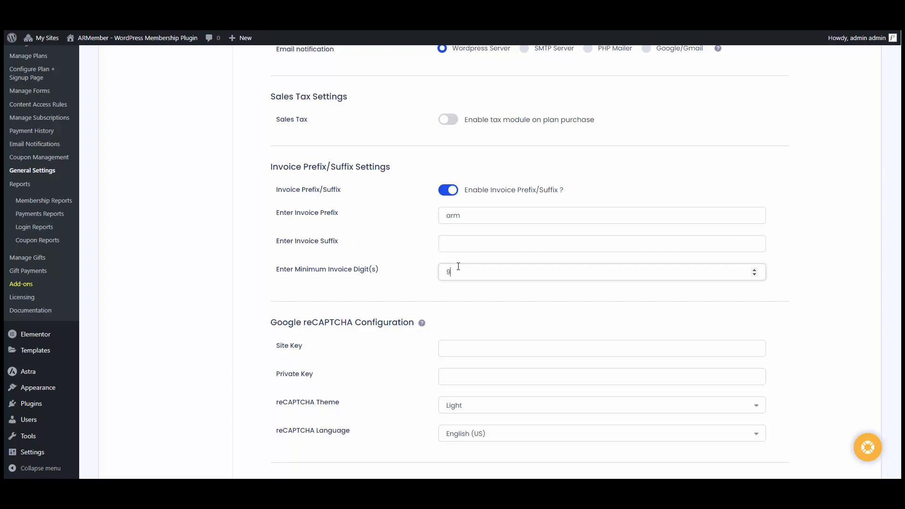
pyautogui.scroll(-14, 458, 266)
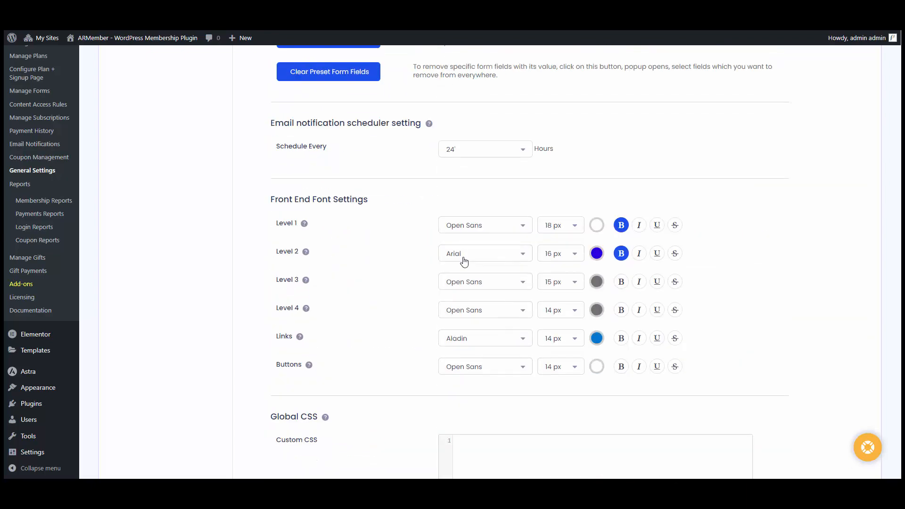
pyautogui.click(769, 397)
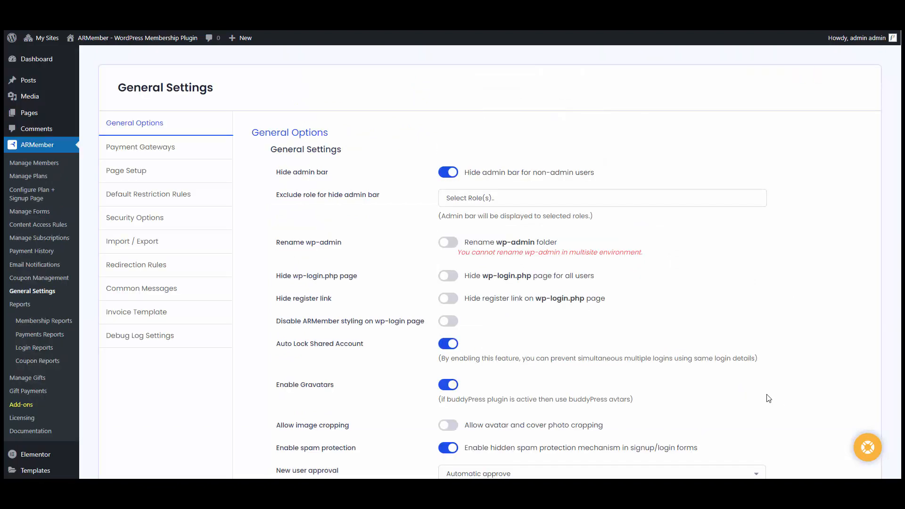
# - View the invoice of the Silver Stripe payment from October 31, 2023 6:13 pm in Payment History, and close it
pyautogui.click(65, 255)
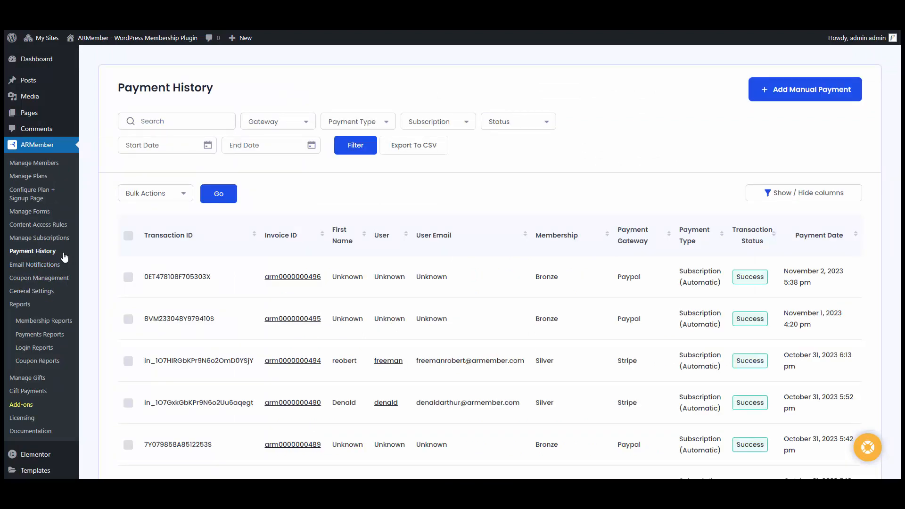
pyautogui.scroll(-2, 754, 263)
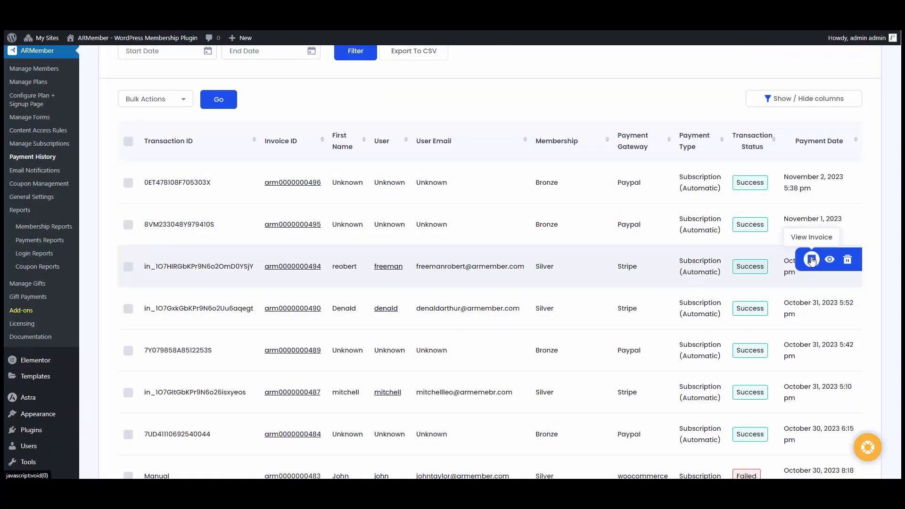
pyautogui.click(812, 260)
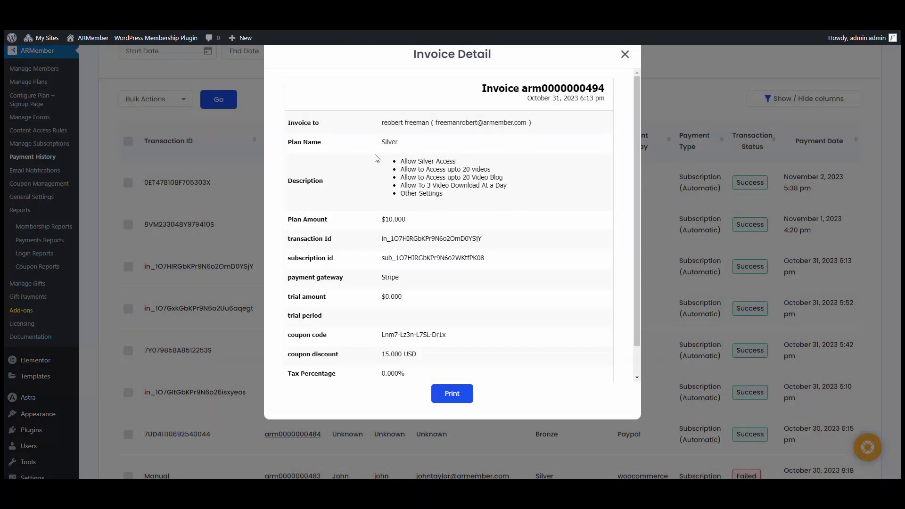
pyautogui.scroll(-1, 415, 155)
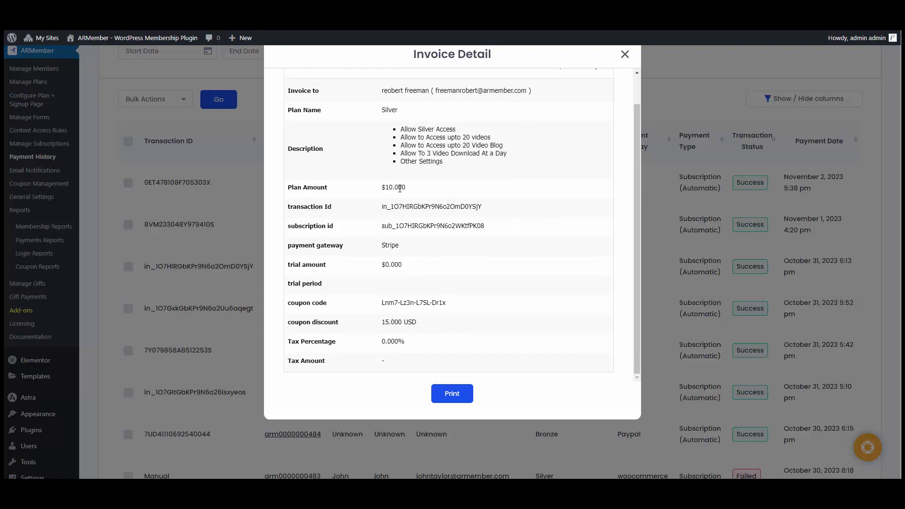
pyautogui.scroll(1, 386, 317)
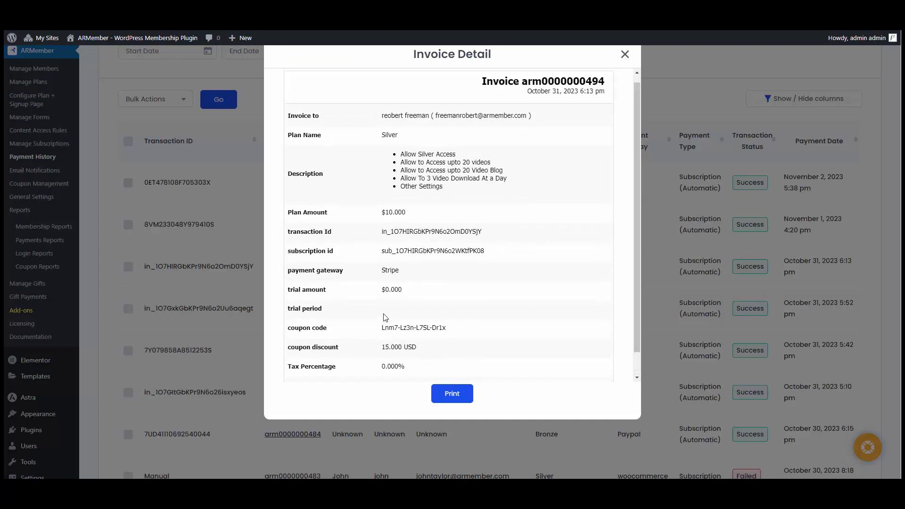
pyautogui.click(625, 55)
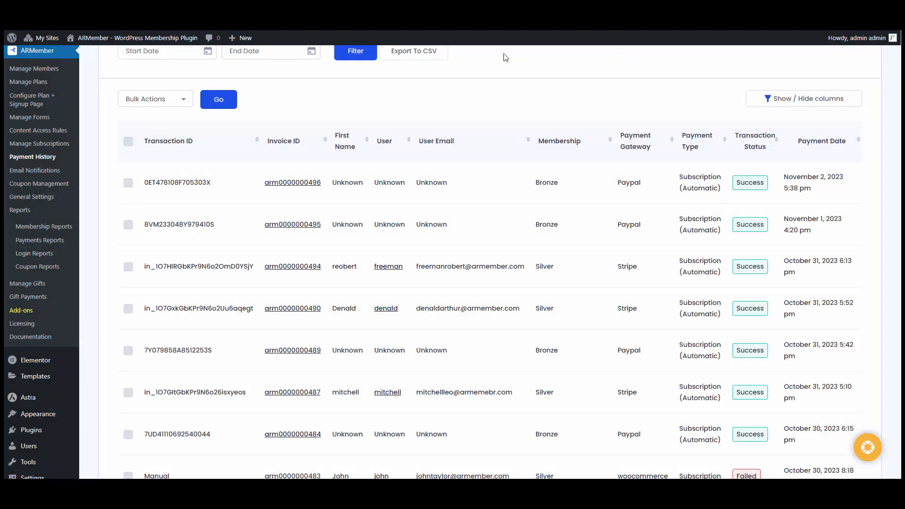
# - Create a new page titled "MY TRANSACTION"
pyautogui.scroll(2, 384, 87)
pyautogui.moveTo(44, 113)
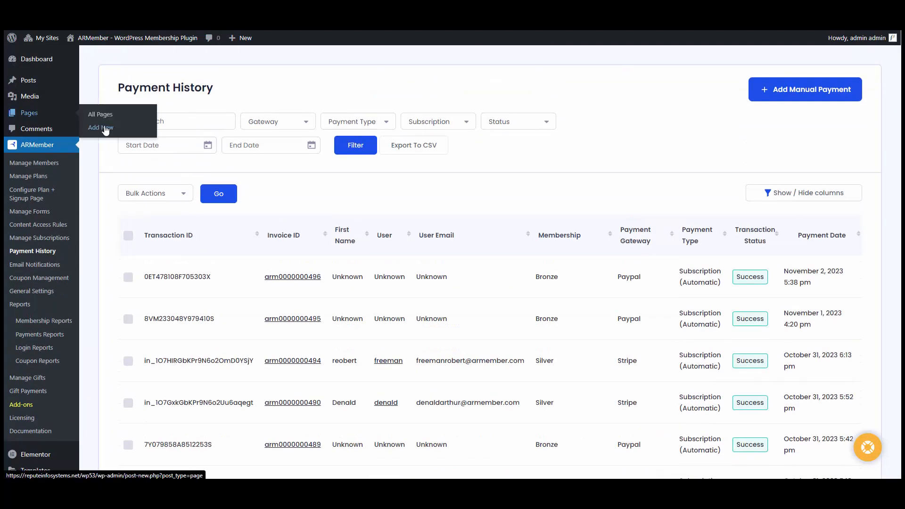
pyautogui.click(105, 129)
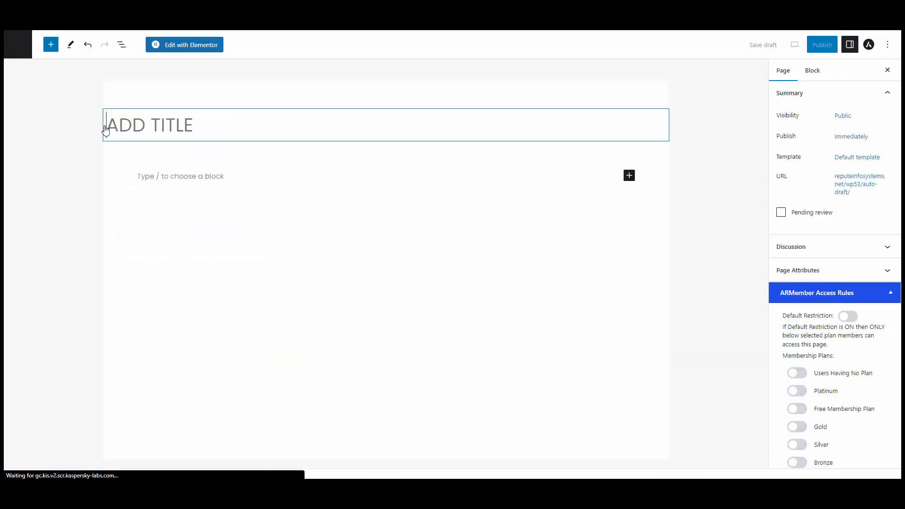
pyautogui.write('MY T')
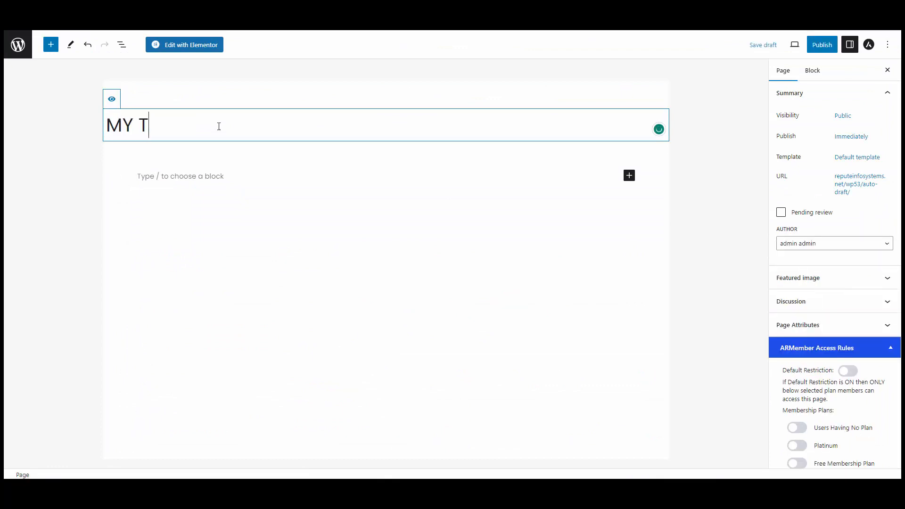
pyautogui.write('RANSACTION')
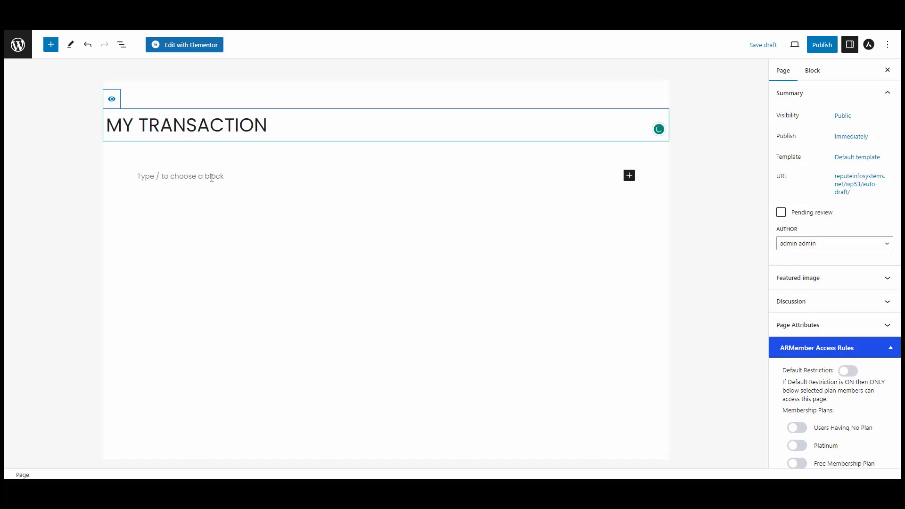
# - Insert a Membership Shortcodes block in the page and choose Payment Transactions among the Others shortcodes
pyautogui.click(210, 177)
pyautogui.click(632, 180)
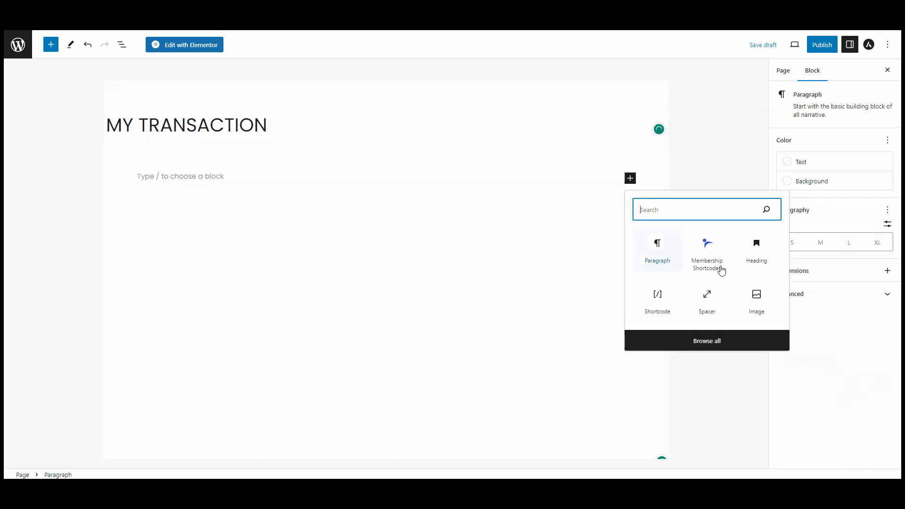
pyautogui.click(718, 267)
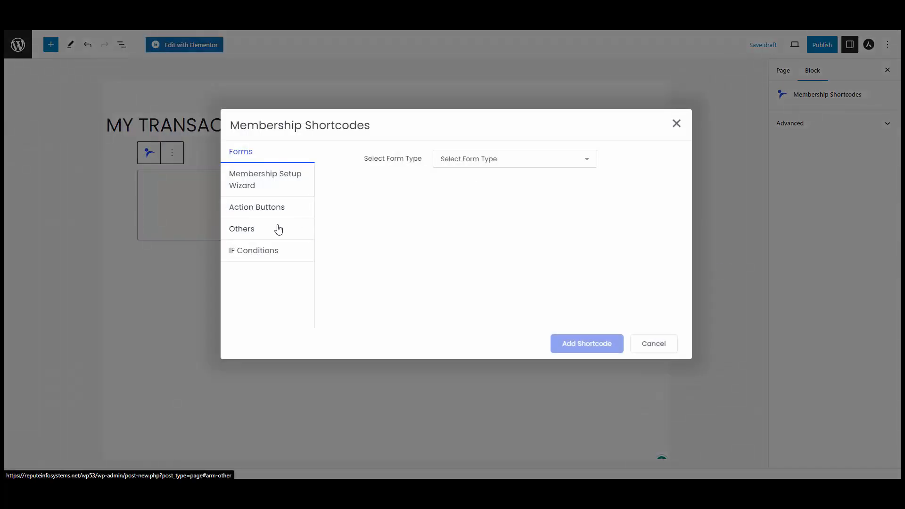
pyautogui.click(278, 228)
pyautogui.click(461, 157)
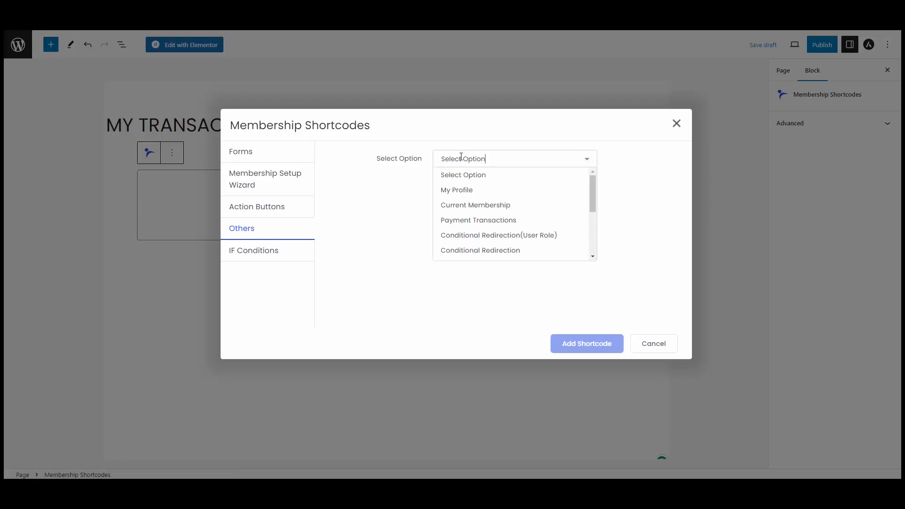
pyautogui.click(454, 221)
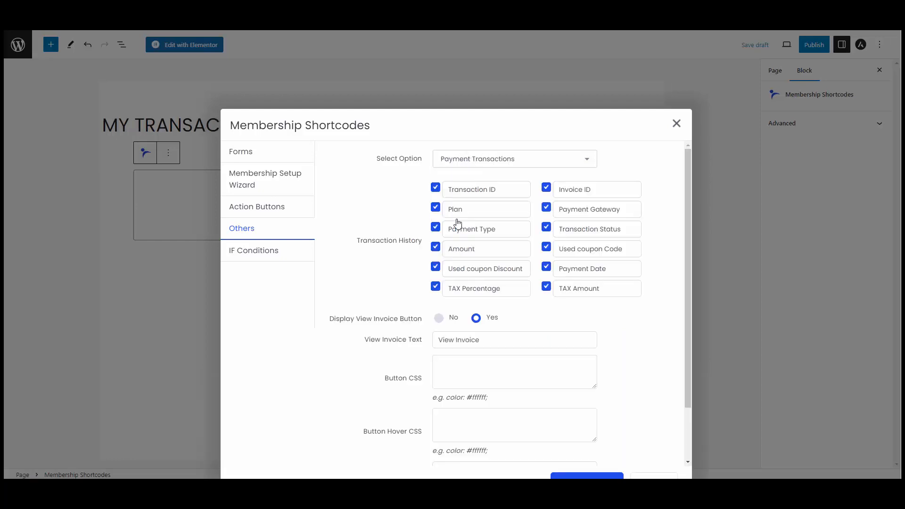
pyautogui.click(436, 190)
pyautogui.click(436, 190)
pyautogui.click(547, 286)
pyautogui.click(546, 286)
# - Add the Payment Transactions shortcode with its default settings to the page and publish the page
pyautogui.scroll(-1, 486, 290)
pyautogui.scroll(-1, 487, 290)
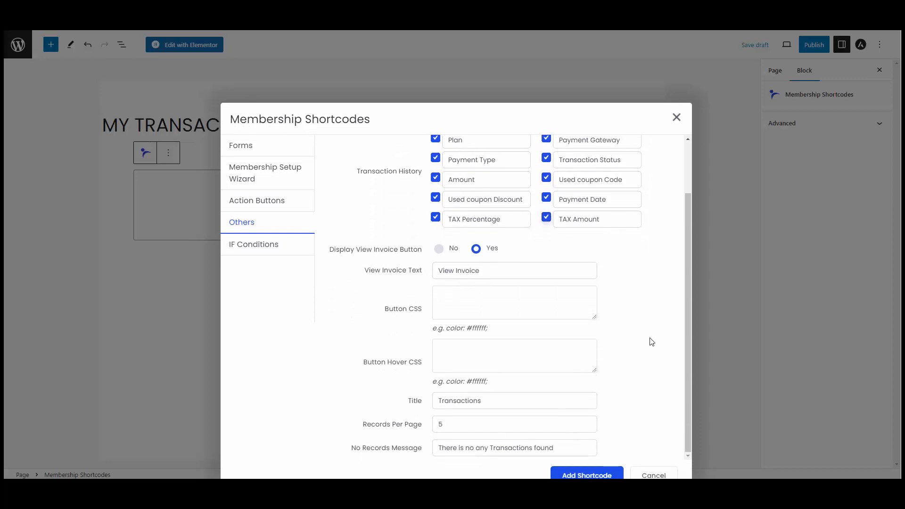
pyautogui.click(604, 466)
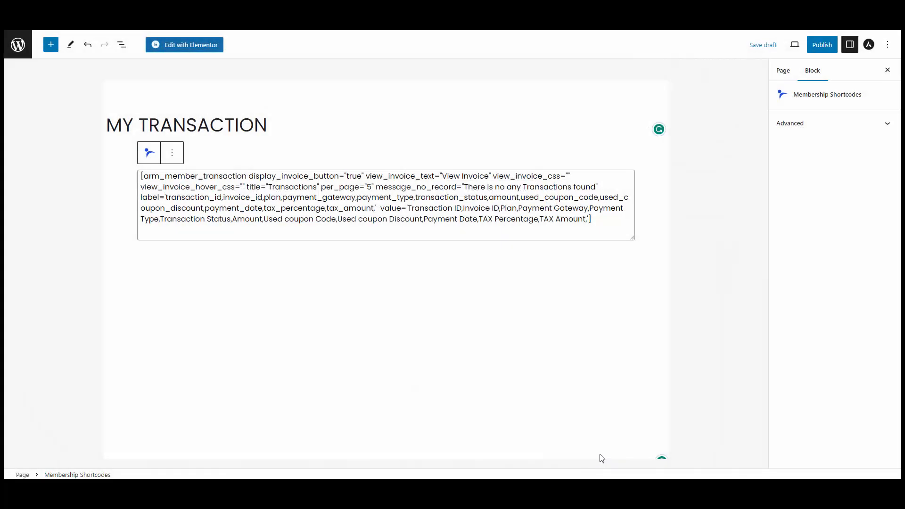
pyautogui.click(822, 48)
pyautogui.click(819, 51)
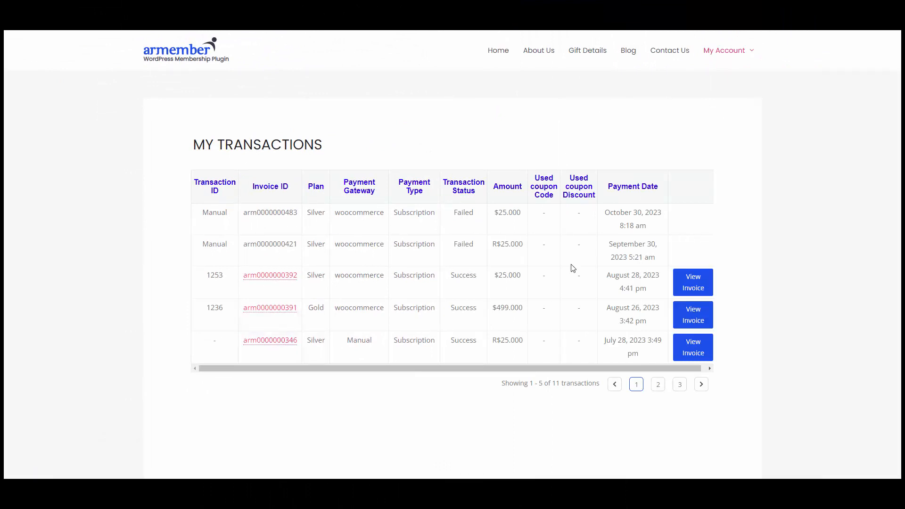
# - View the invoice of the August 28, 2023 Silver payment on the My Transactions page, and close it
pyautogui.click(698, 288)
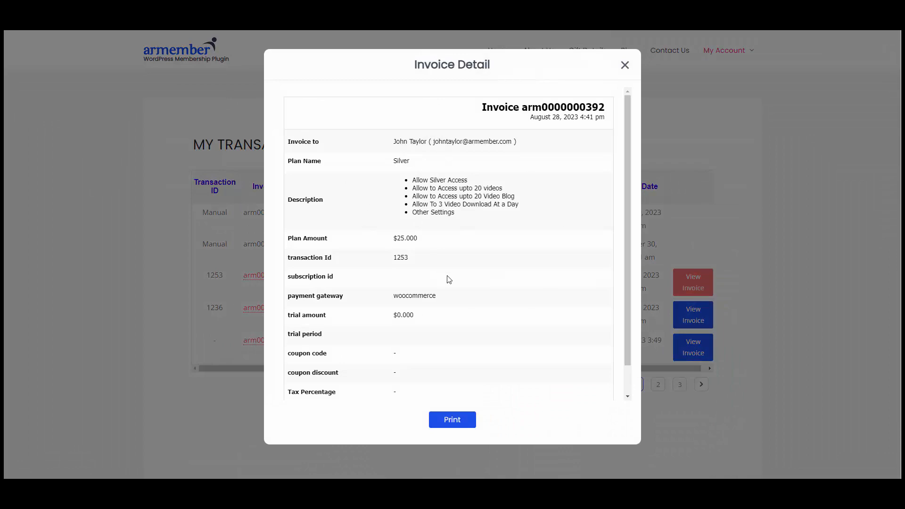
pyautogui.scroll(-1, 459, 281)
pyautogui.scroll(1, 461, 281)
pyautogui.click(625, 66)
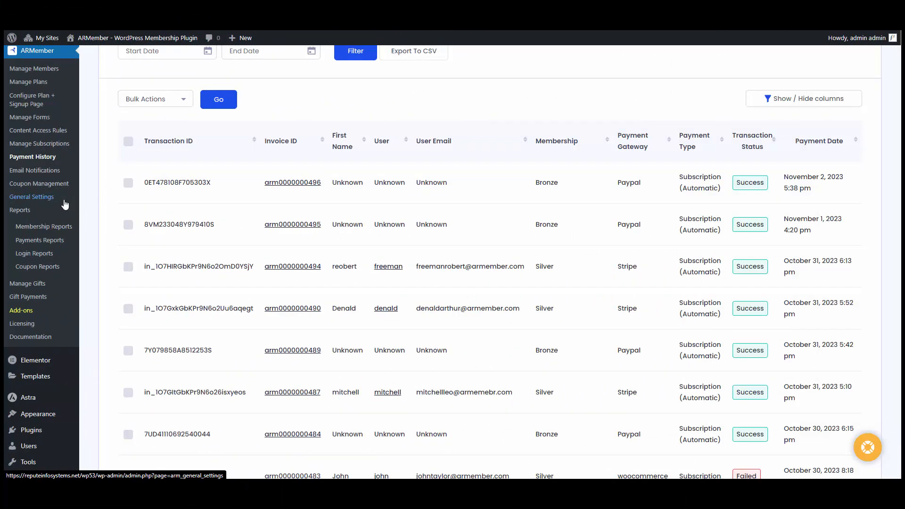
# - Enable the sales tax module on plan purchase in ARMember's General Settings and select Countrywise Tax
pyautogui.click(65, 203)
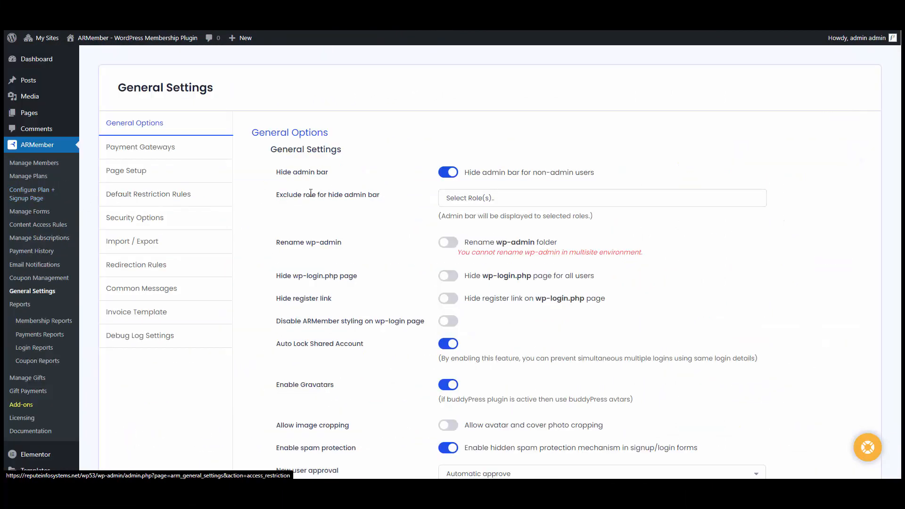
pyautogui.scroll(-15, 404, 181)
pyautogui.scroll(-6, 405, 181)
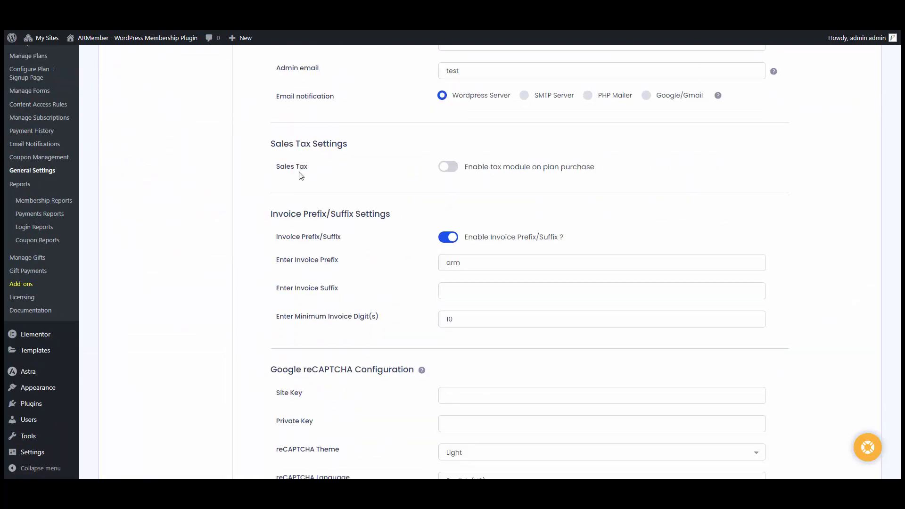
pyautogui.click(453, 169)
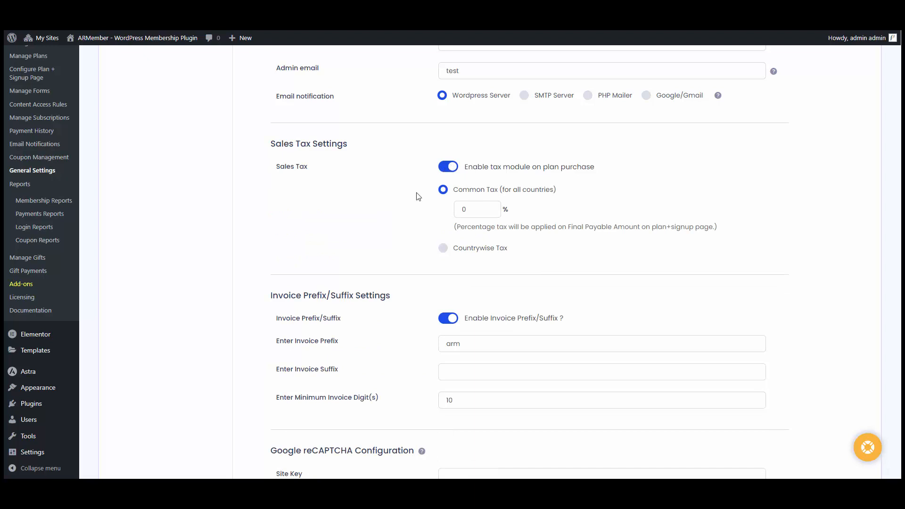
pyautogui.click(474, 208)
pyautogui.click(490, 249)
# - Use Country/Region as the country field for the countrywise tax, and set the first row to Afghanistan with 5% tax
pyautogui.scroll(-2, 532, 201)
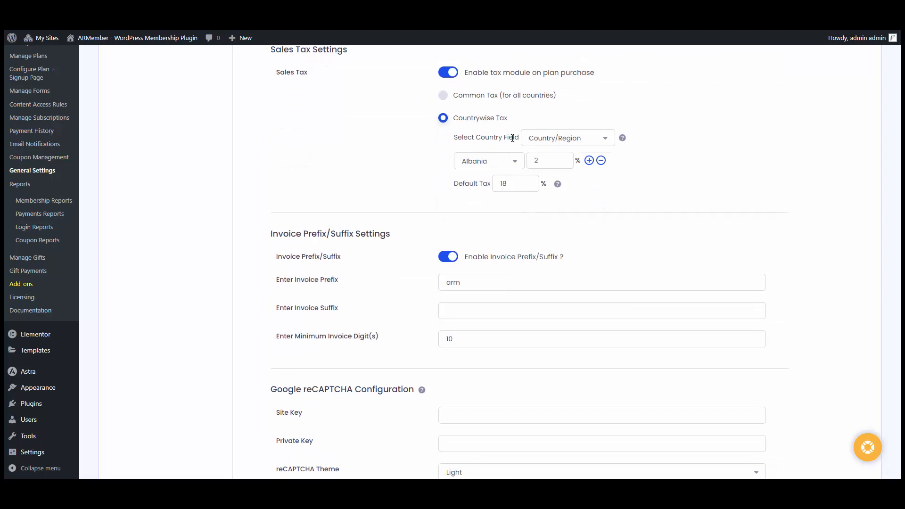
pyautogui.click(570, 142)
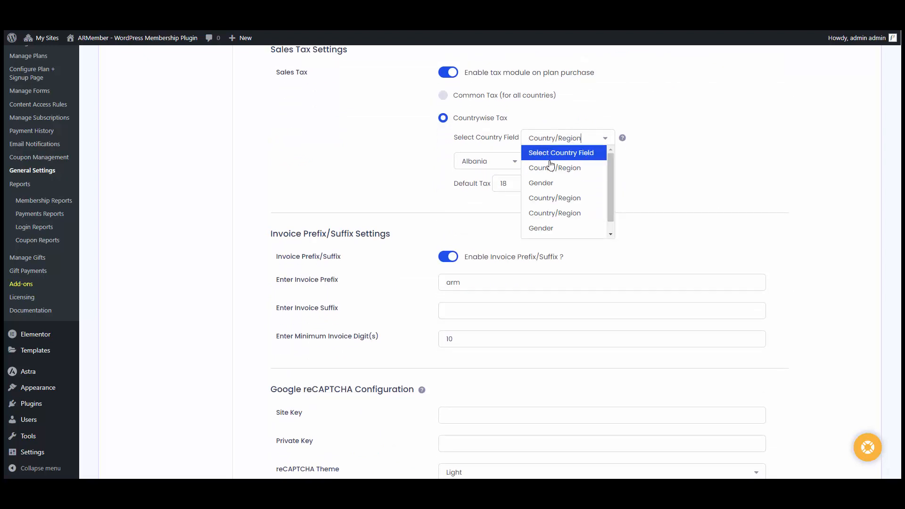
pyautogui.click(547, 170)
pyautogui.click(486, 161)
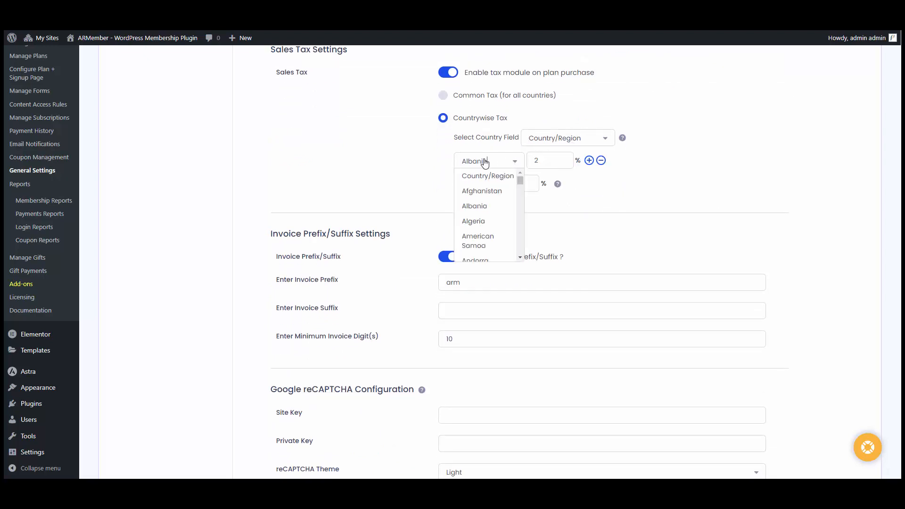
pyautogui.click(486, 191)
pyautogui.doubleClick(533, 161)
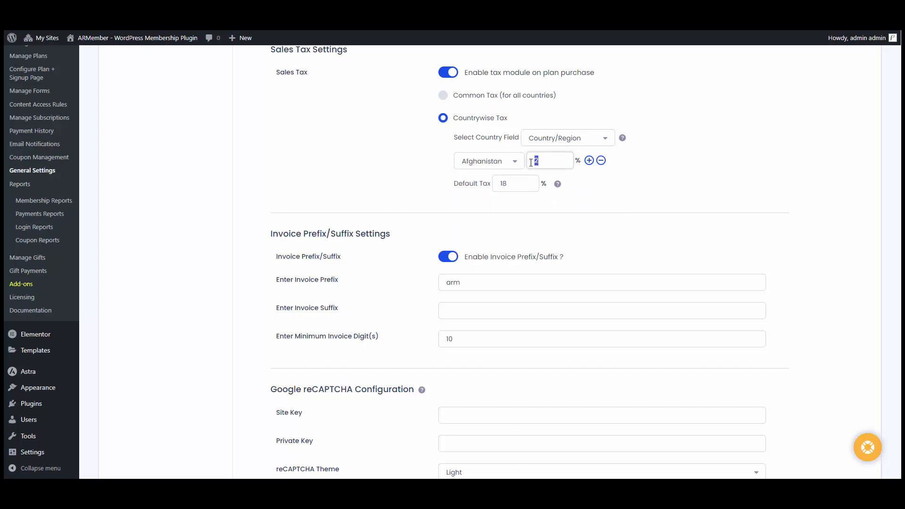
# - Add a second country tax row below Afghanistan, choose another country at 3%, and save the general settings
pyautogui.click(589, 160)
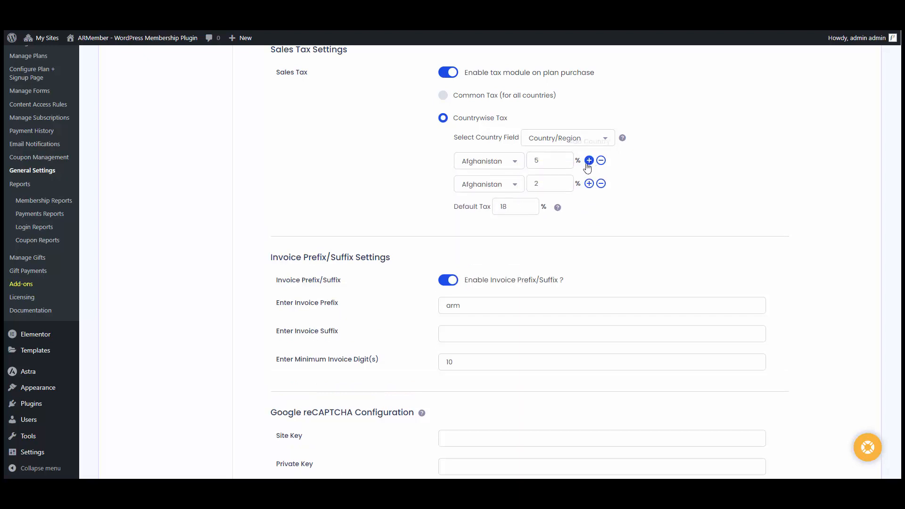
pyautogui.click(489, 186)
pyautogui.click(486, 243)
pyautogui.moveTo(542, 184); pyautogui.dragTo(524, 185)
pyautogui.write('3')
pyautogui.click(588, 215)
pyautogui.scroll(-20, 409, 187)
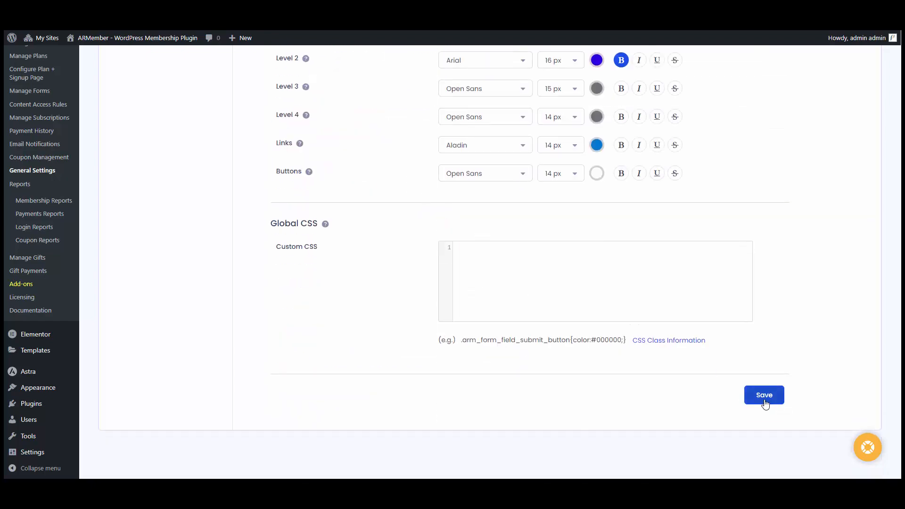
pyautogui.click(764, 402)
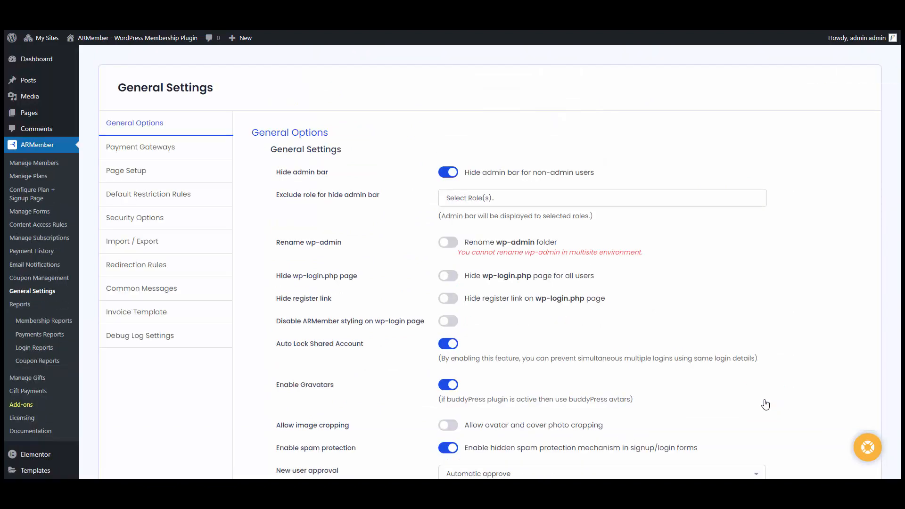
# - Open the membership plan setup named "setup" for editing and examine its Summary Text and the available tax placeholders
pyautogui.click(52, 206)
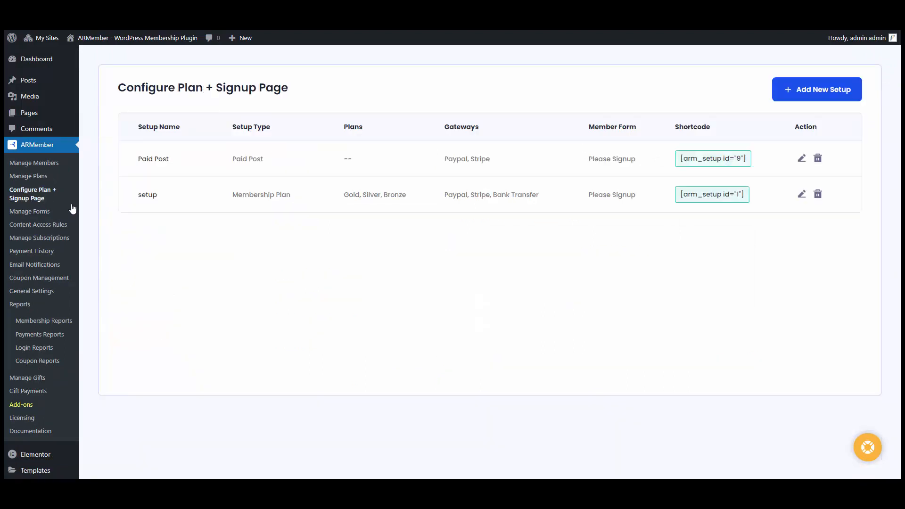
pyautogui.click(803, 196)
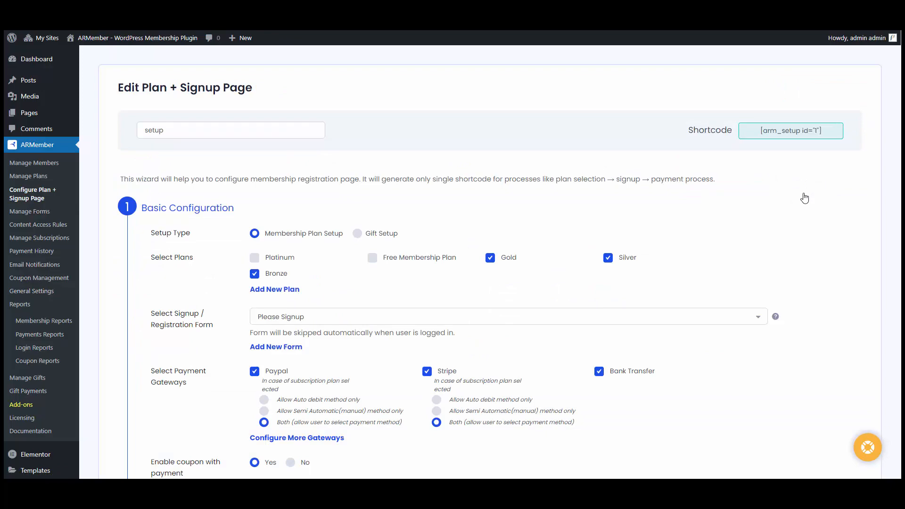
pyautogui.scroll(-15, 801, 198)
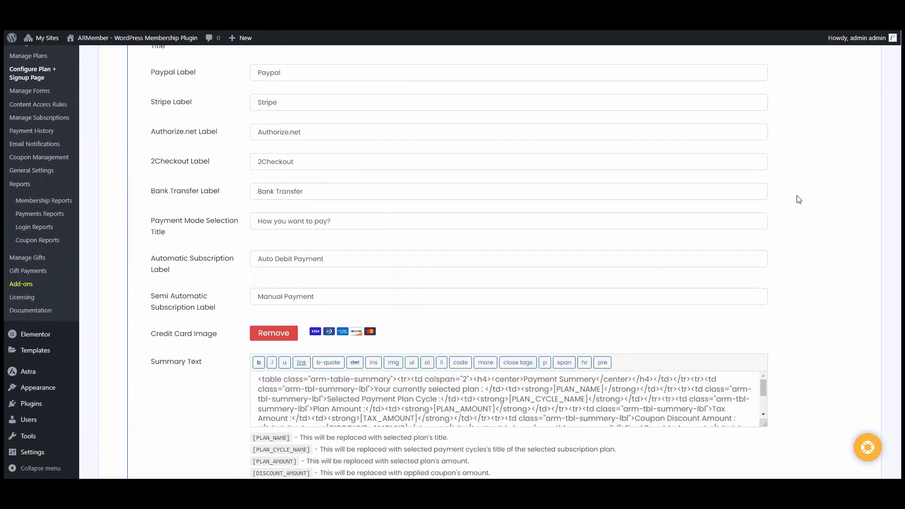
pyautogui.scroll(-5, 799, 199)
pyautogui.scroll(1, 668, 222)
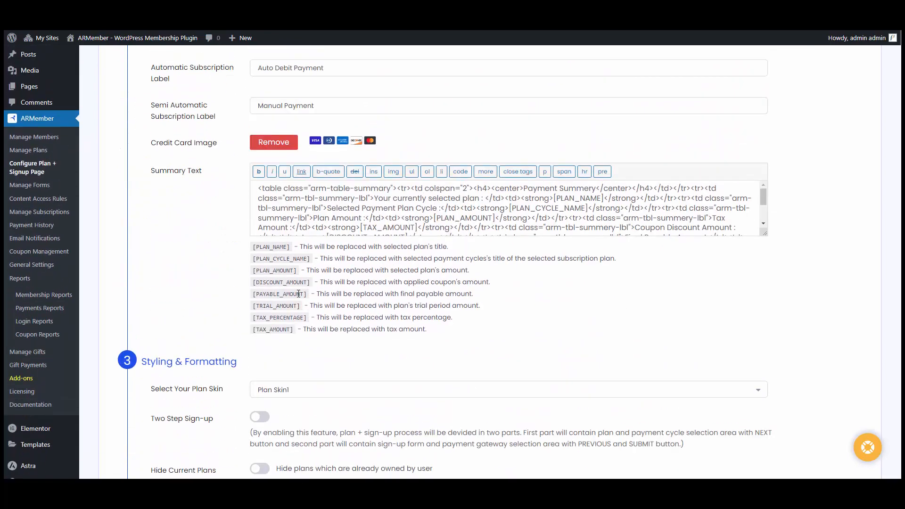
pyautogui.scroll(-5, 315, 208)
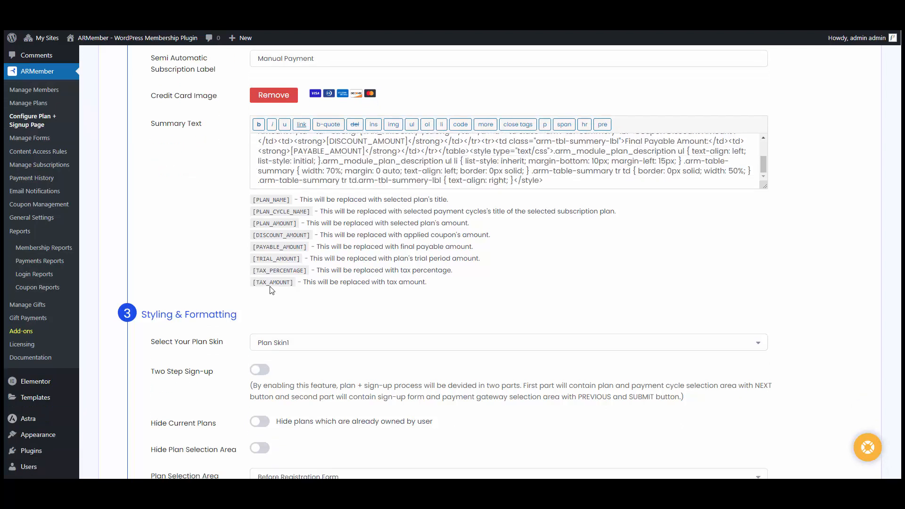
pyautogui.scroll(5, 536, 177)
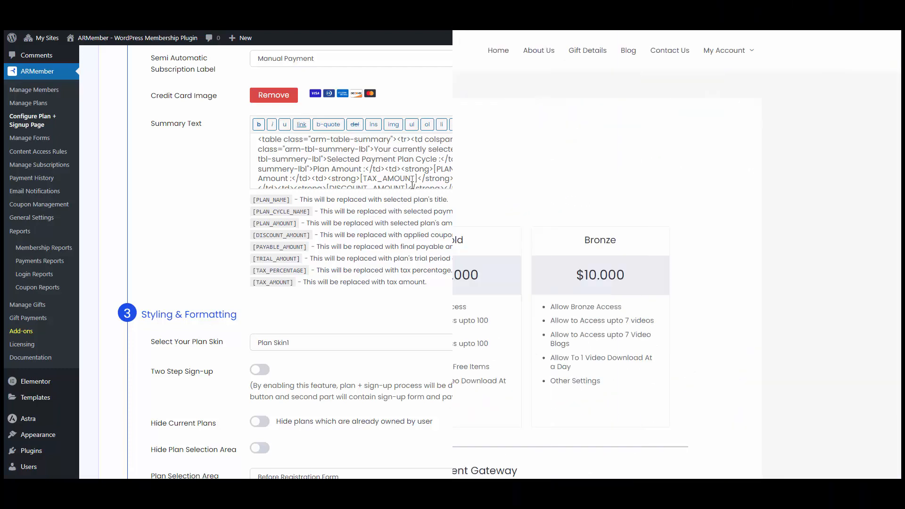
# - On the website's plan signup page, select the Gold plan, the 499.00 Yearly payment cycle and the Stripe gateway
pyautogui.scroll(-2, 404, 210)
pyautogui.click(409, 222)
pyautogui.scroll(-5, 409, 221)
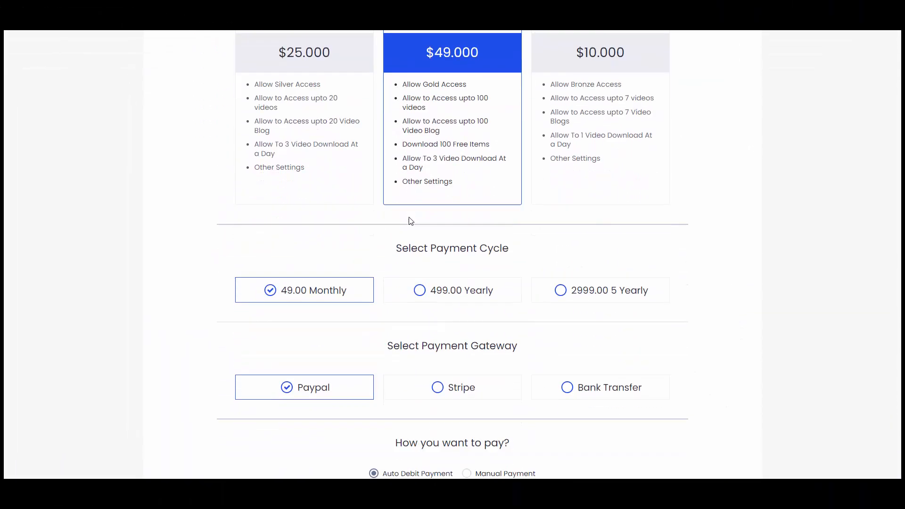
pyautogui.click(436, 184)
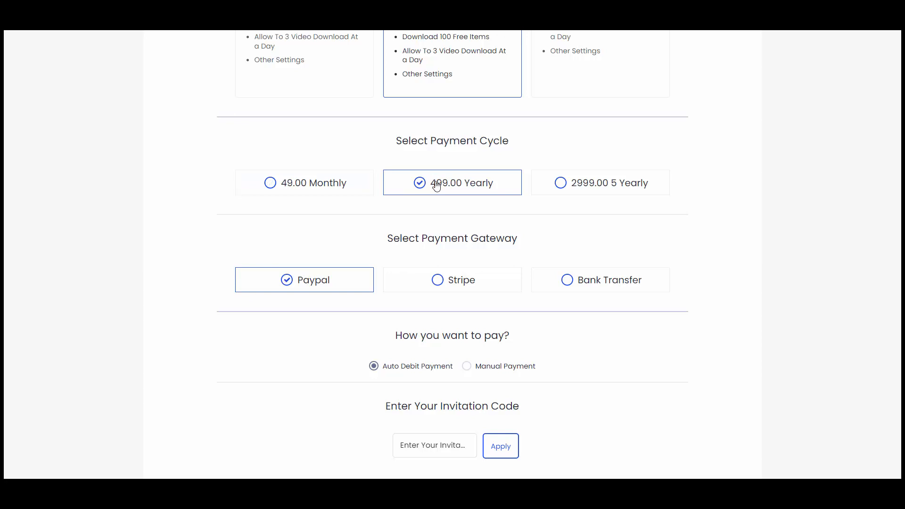
pyautogui.scroll(-2, 436, 185)
pyautogui.click(450, 187)
pyautogui.scroll(-2, 454, 187)
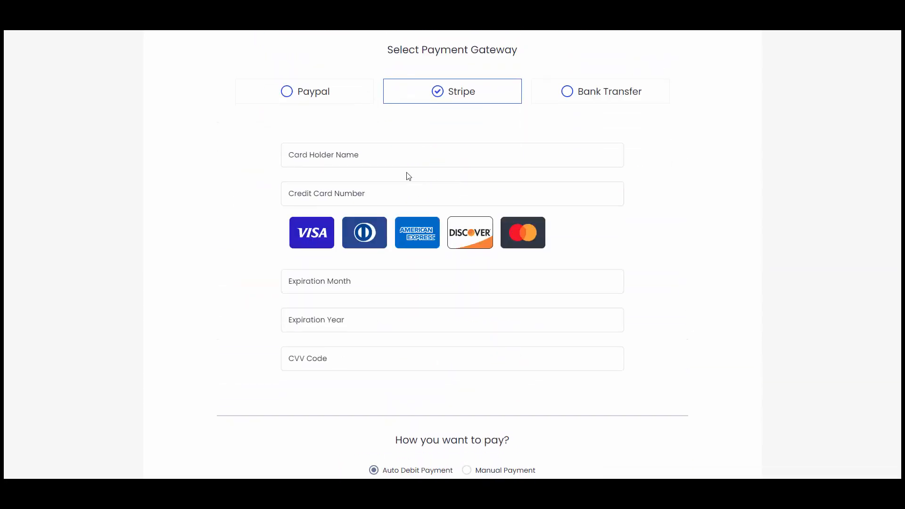
# - Fill in the Stripe form with the card holder's name, card number, expiration month 12, expiration year 2030 and CVV code
pyautogui.click(401, 162)
pyautogui.write('John')
pyautogui.press('Tab')
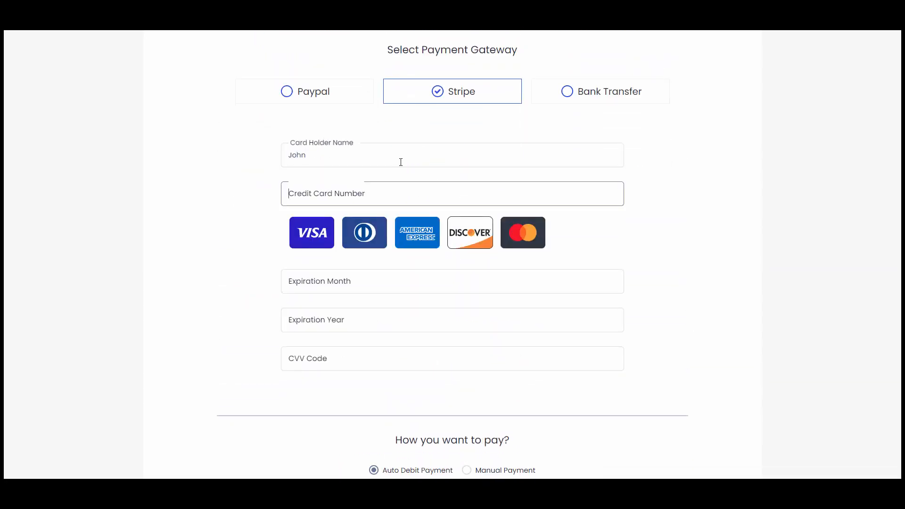
pyautogui.write('41111111')
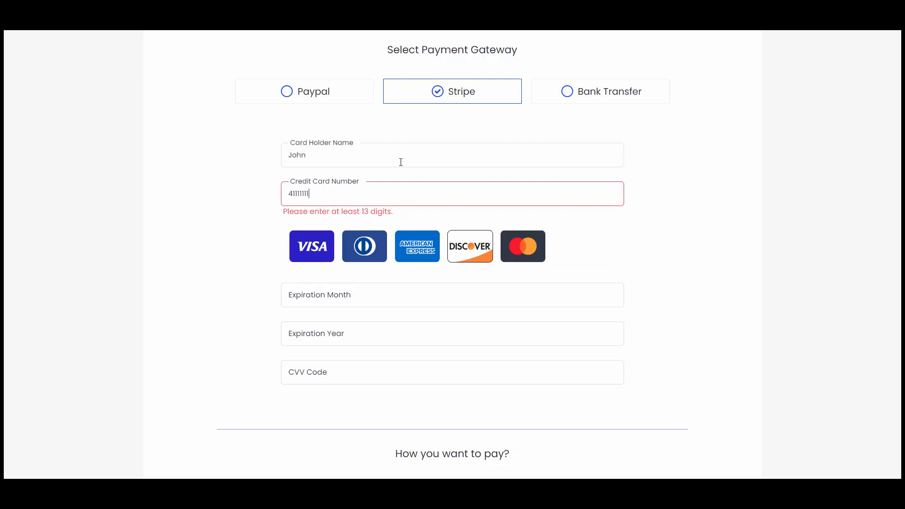
pyautogui.write('11111111')
pyautogui.press('Tab')
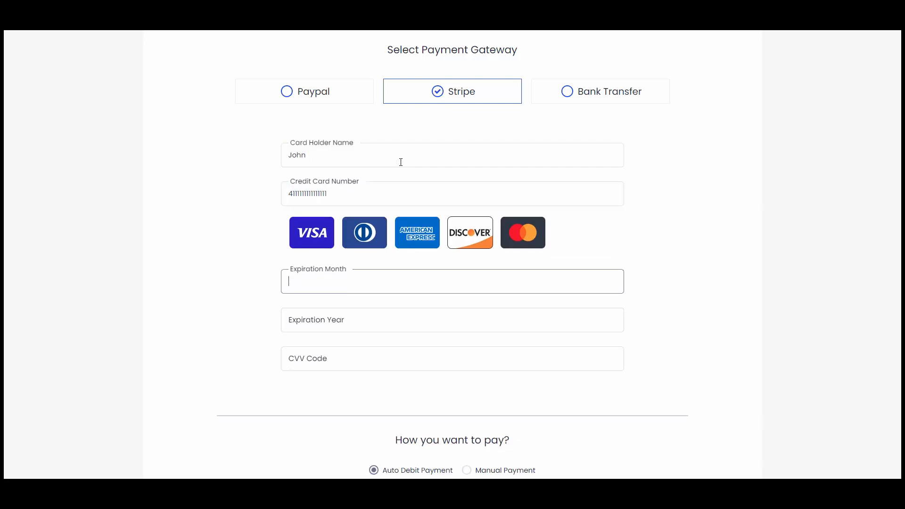
pyautogui.write('12')
pyautogui.press('Tab')
pyautogui.write('203')
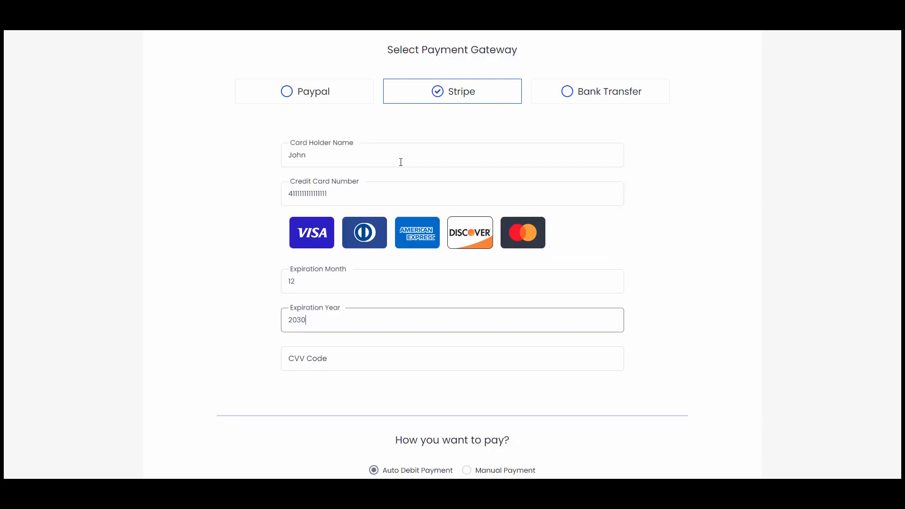
pyautogui.press('Tab')
pyautogui.write('1')
# - Review the payment summary, purchase the Gold plan with auto debit payment, and open the My Transactions page
pyautogui.scroll(-9, 401, 162)
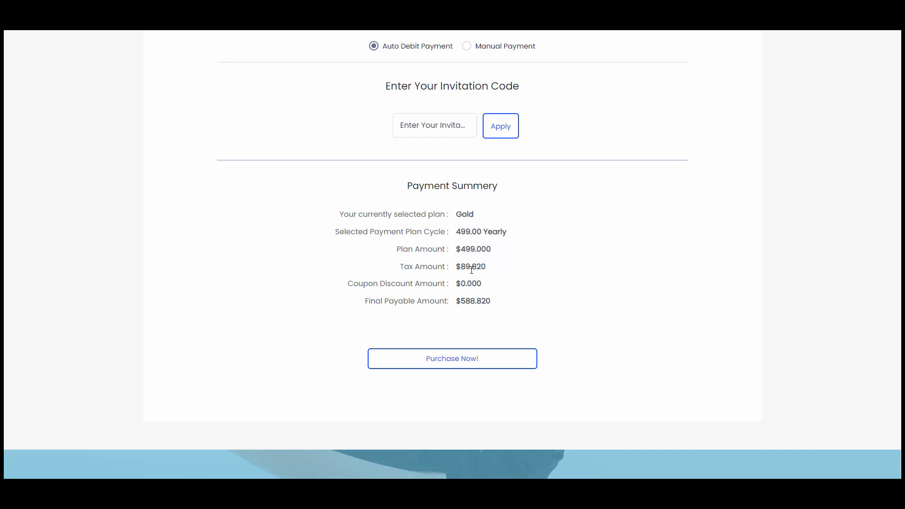
pyautogui.click(448, 366)
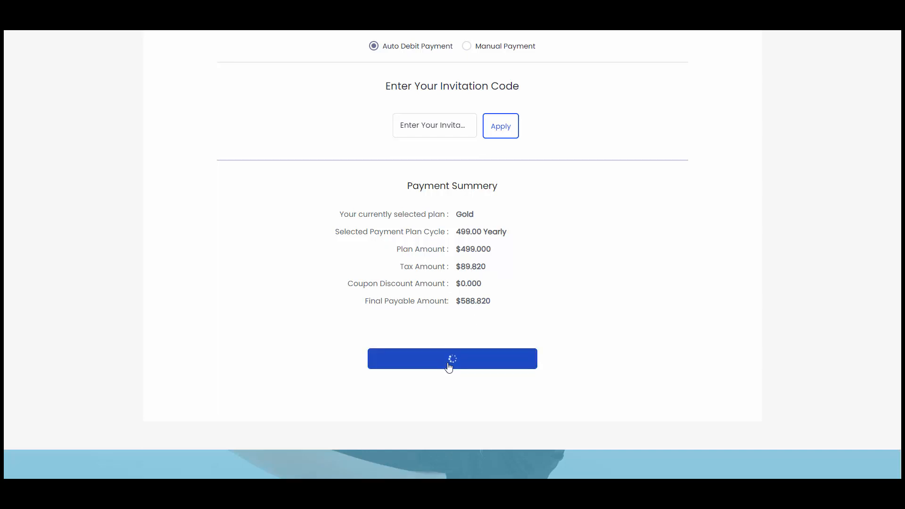
pyautogui.moveTo(735, 52)
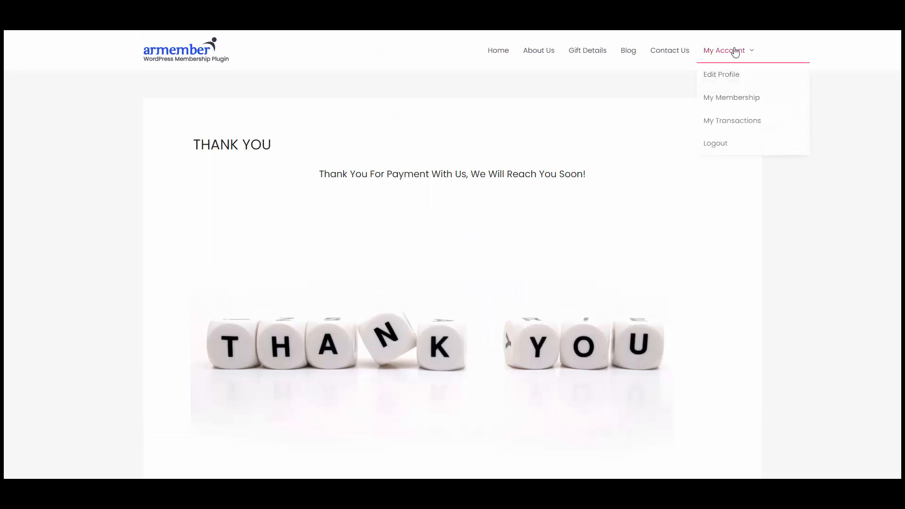
pyautogui.click(738, 120)
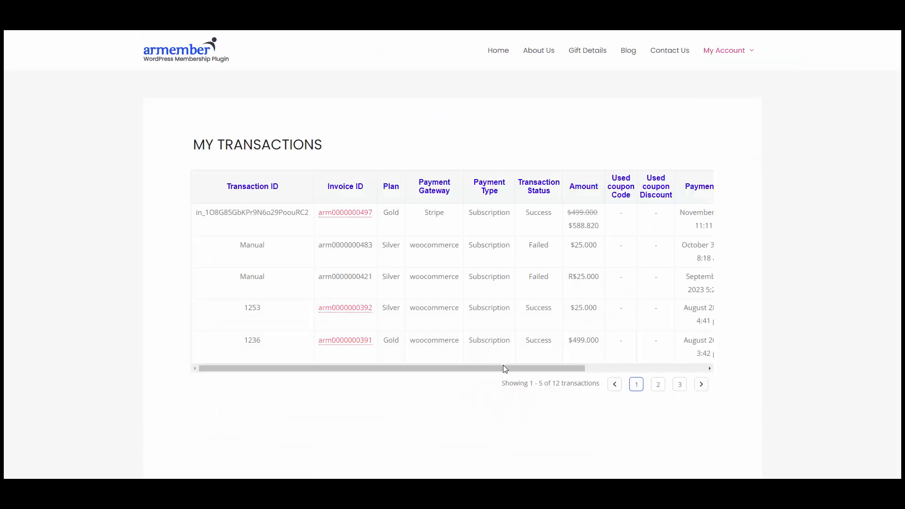
# - Check the tax columns and the invoice of the November 3, 2023 Gold payment, and close the invoice
pyautogui.moveTo(513, 374); pyautogui.dragTo(635, 375)
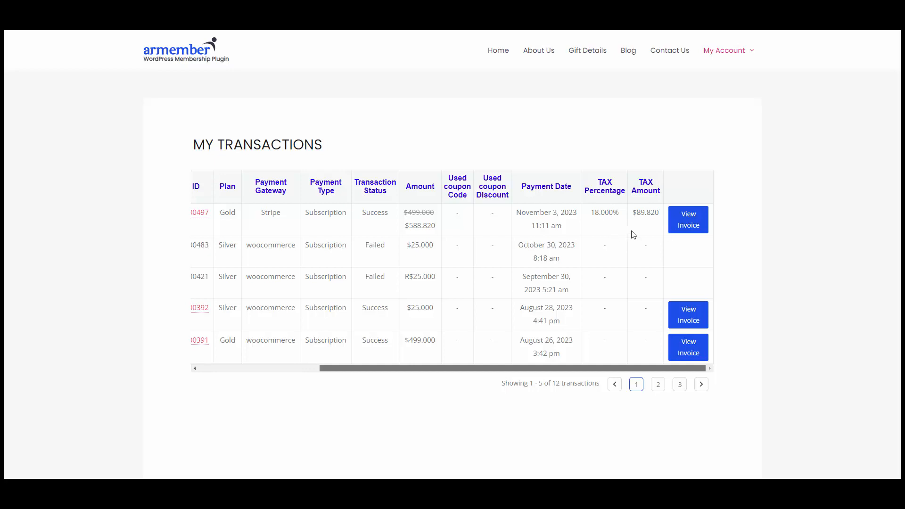
pyautogui.click(689, 220)
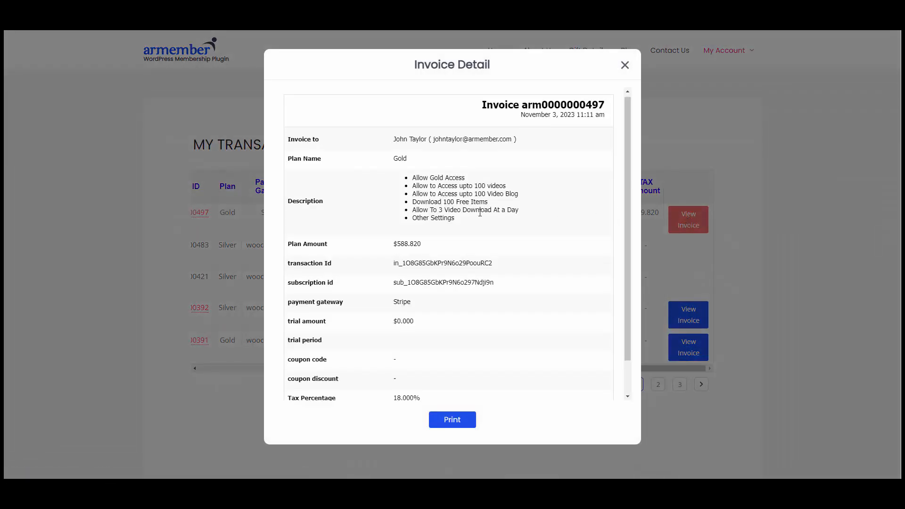
pyautogui.scroll(-2, 413, 373)
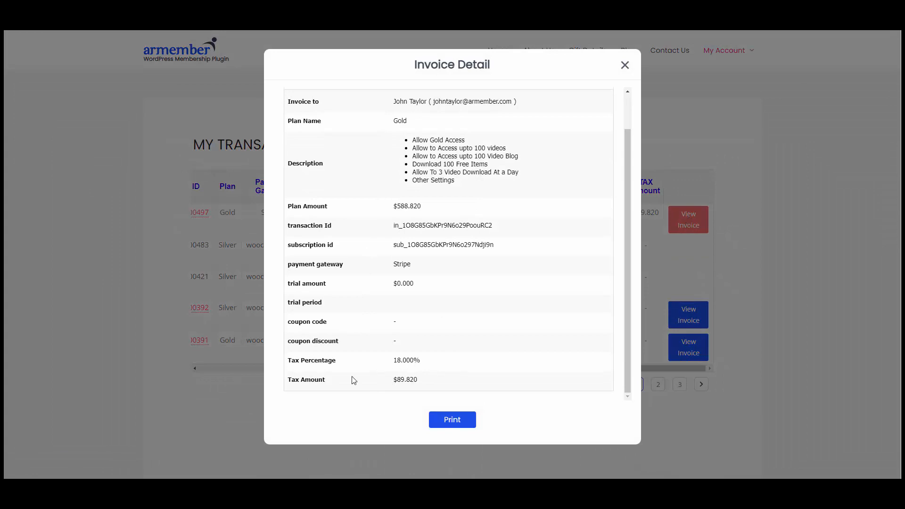
pyautogui.click(624, 65)
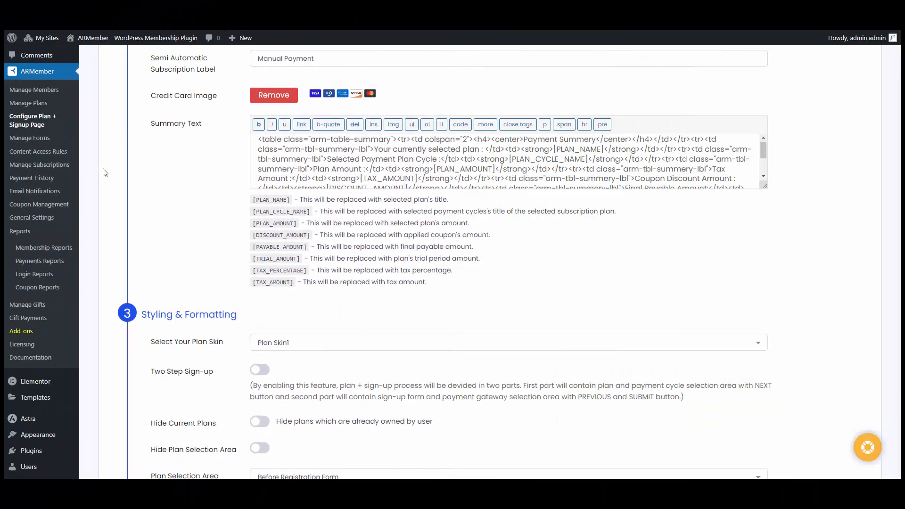
# - In the ARMember admin's Payment History, view the transaction details of the November 3, 2023 Gold payment, and close them
pyautogui.click(56, 186)
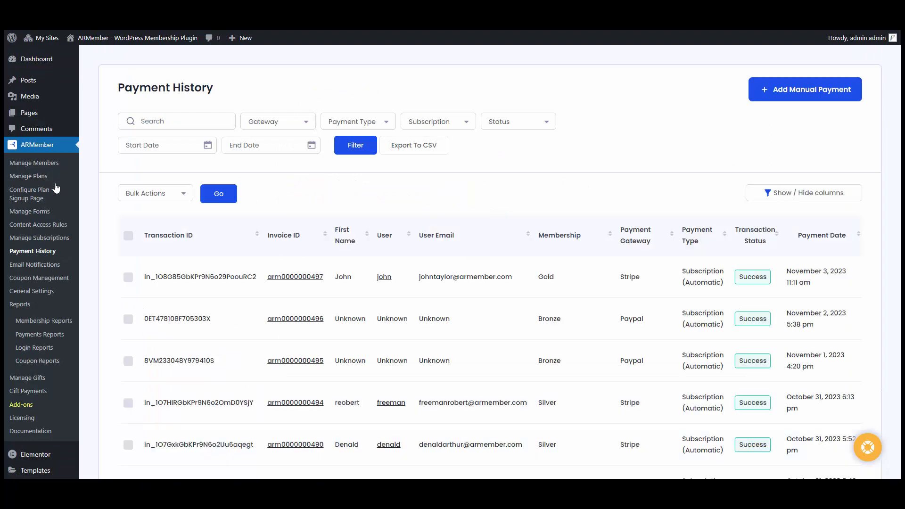
pyautogui.moveTo(481, 274)
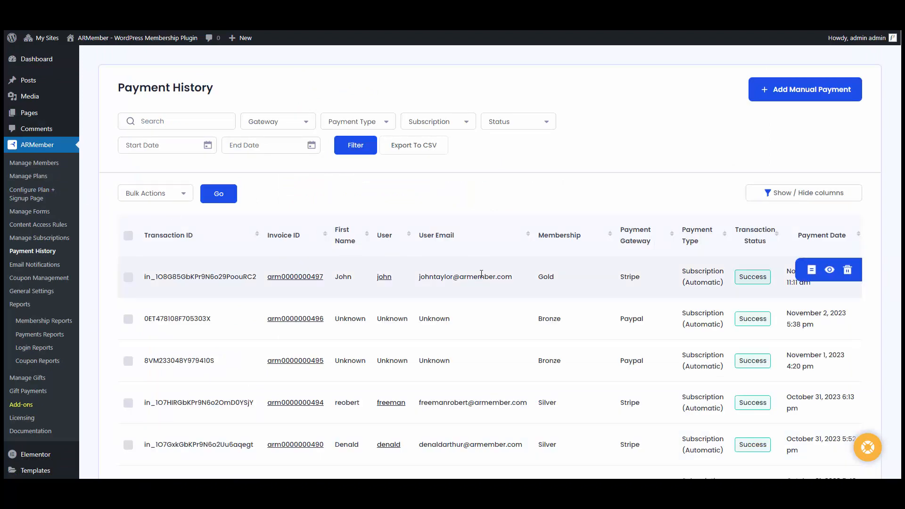
pyautogui.click(829, 271)
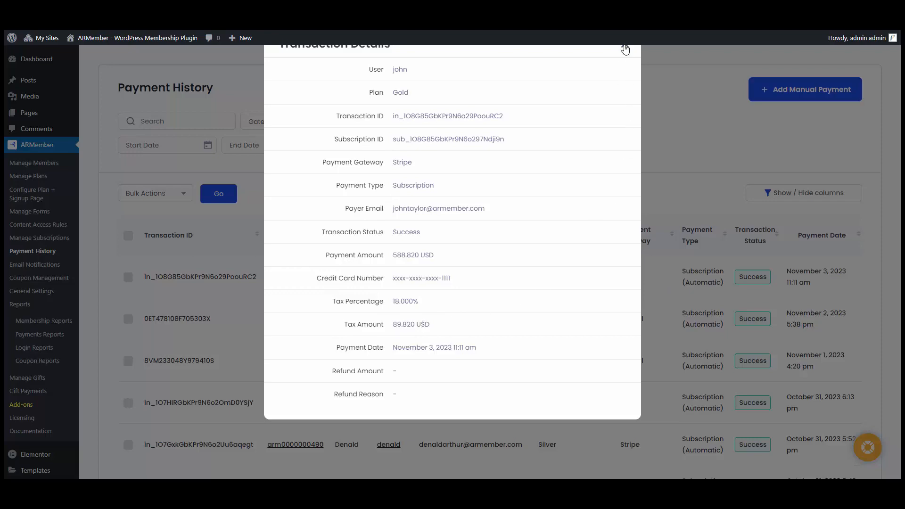
pyautogui.click(625, 52)
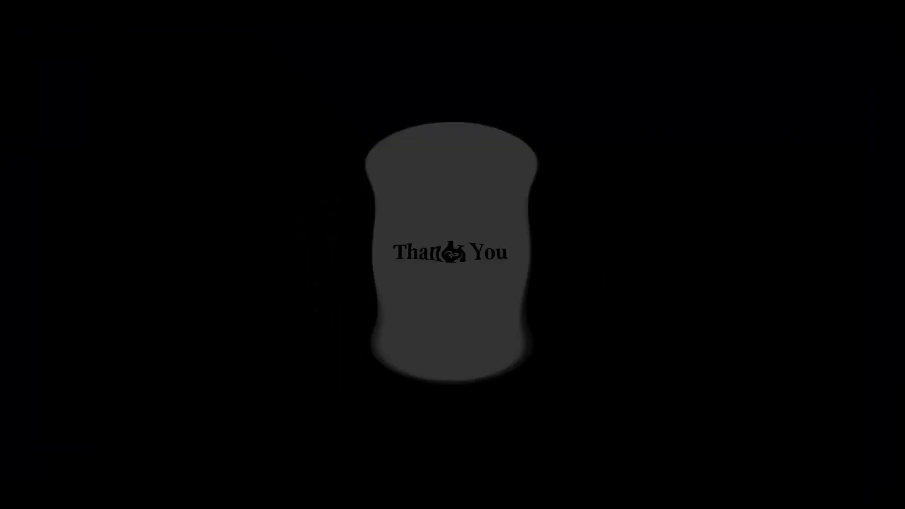